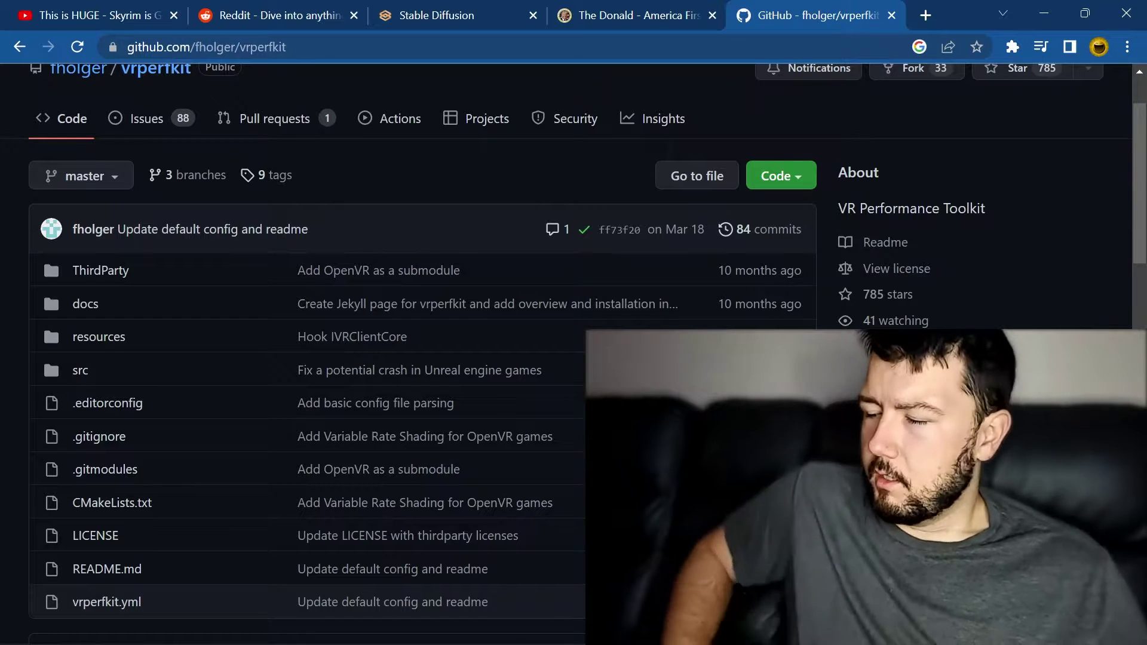
Step: Skim the vrperfkit README on GitHub, then bring up the SkyrimVR game folder in File Explorer
{"action": "scroll", "coordinate": [425, 593], "scroll_direction": "down", "scroll_amount": 7}
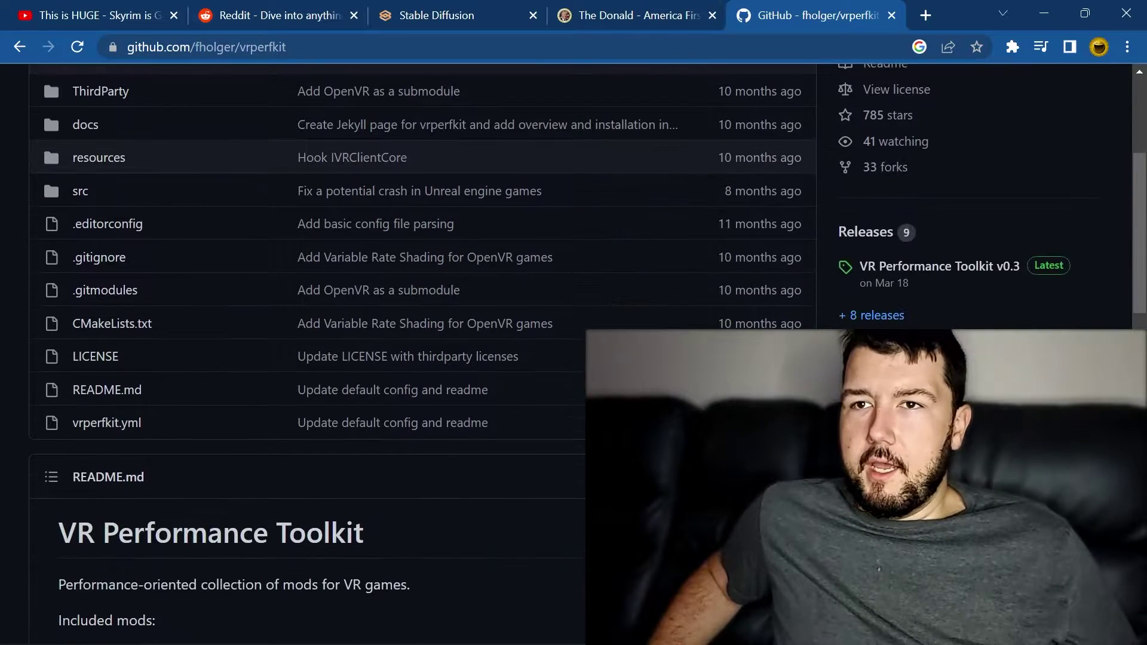
{"action": "scroll", "coordinate": [425, 592], "scroll_direction": "up", "scroll_amount": 8}
{"action": "scroll", "coordinate": [425, 592], "scroll_direction": "down", "scroll_amount": 10}
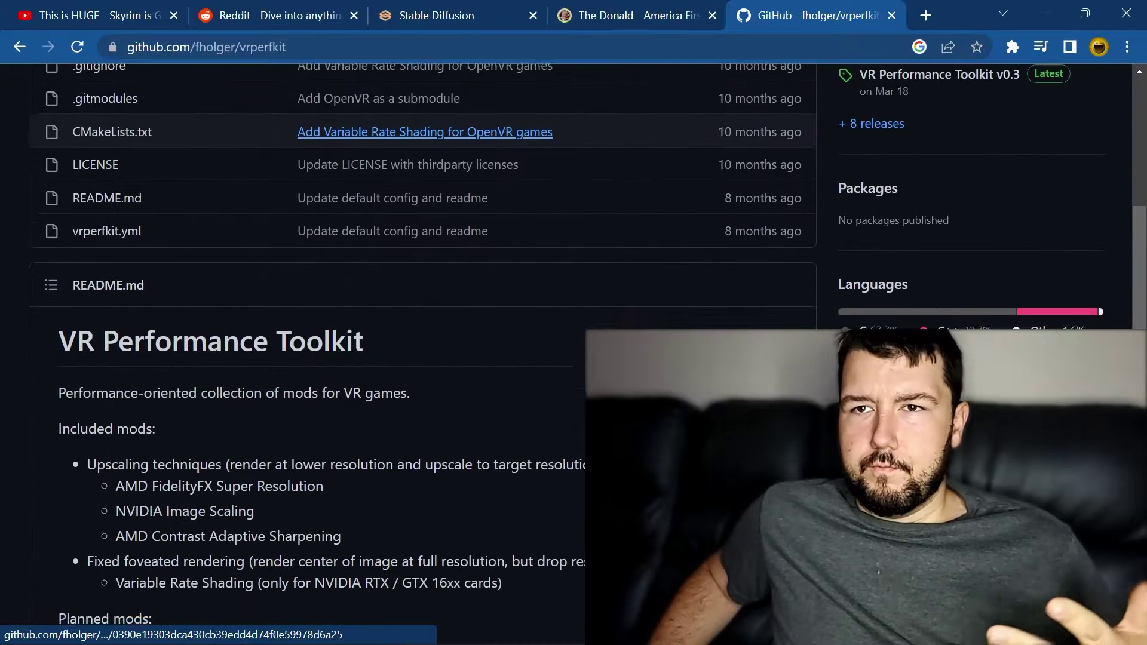
{"action": "scroll", "coordinate": [418, 359], "scroll_direction": "down", "scroll_amount": 2}
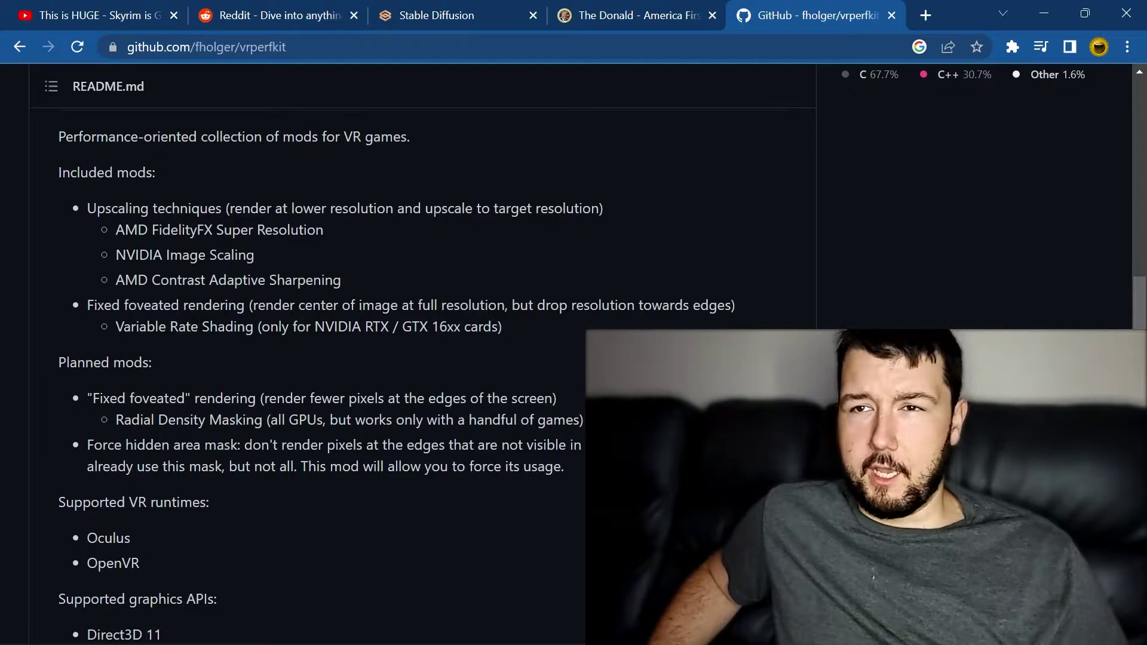
{"action": "mouse_move", "coordinate": [837, 644]}
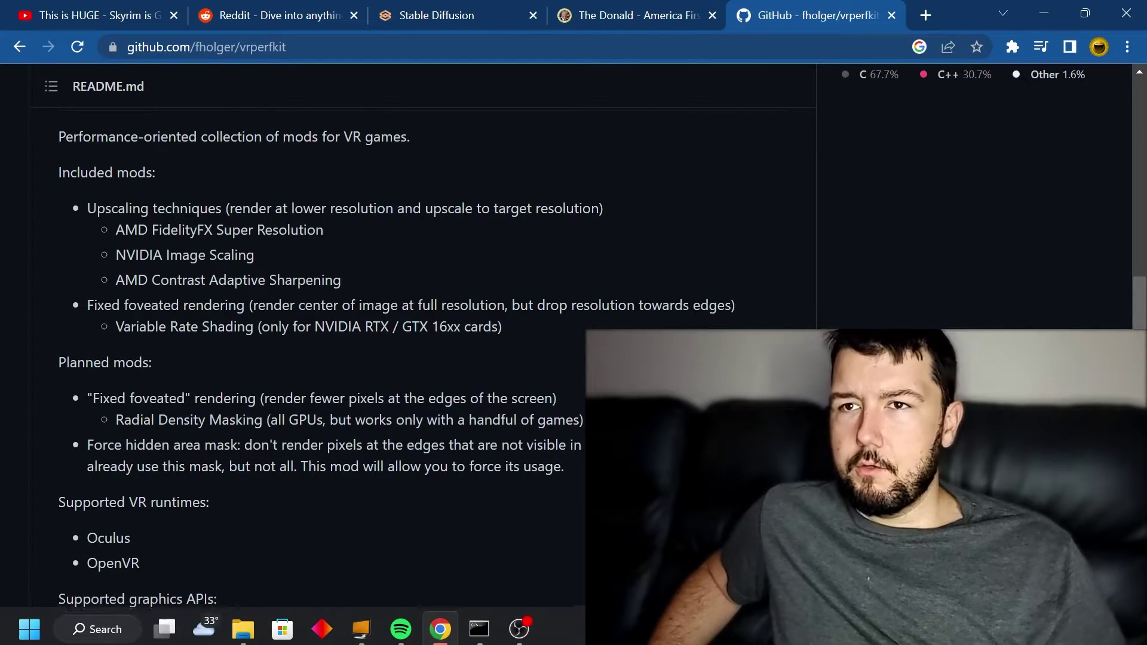
{"action": "scroll", "coordinate": [419, 335], "scroll_direction": "up", "scroll_amount": 10}
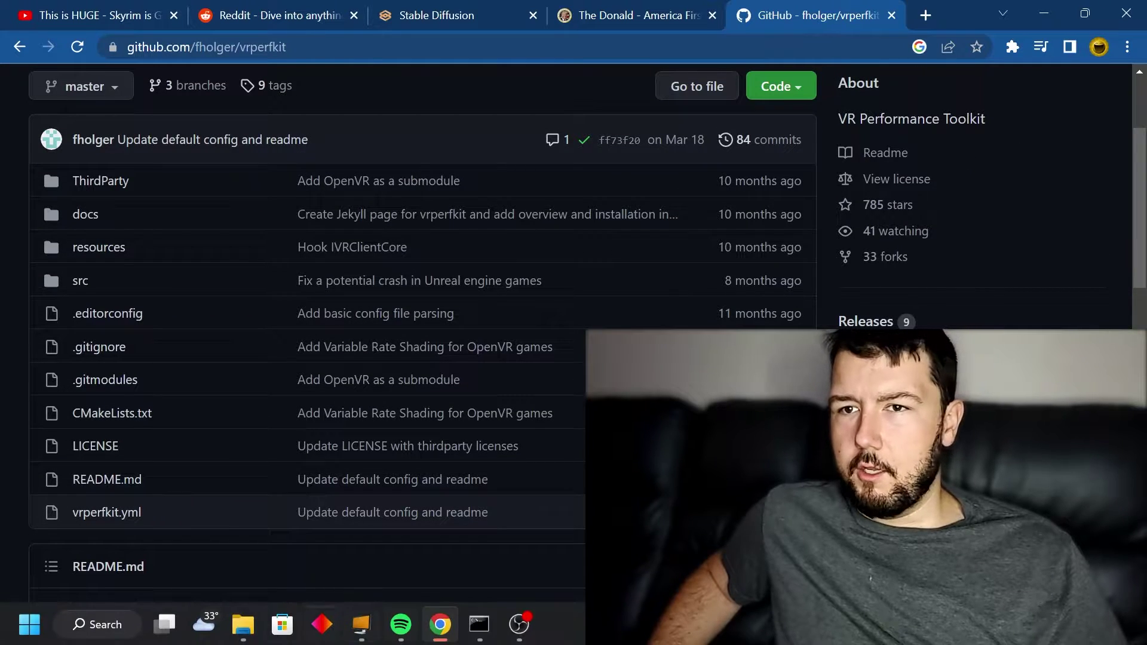
{"action": "left_click", "coordinate": [242, 625]}
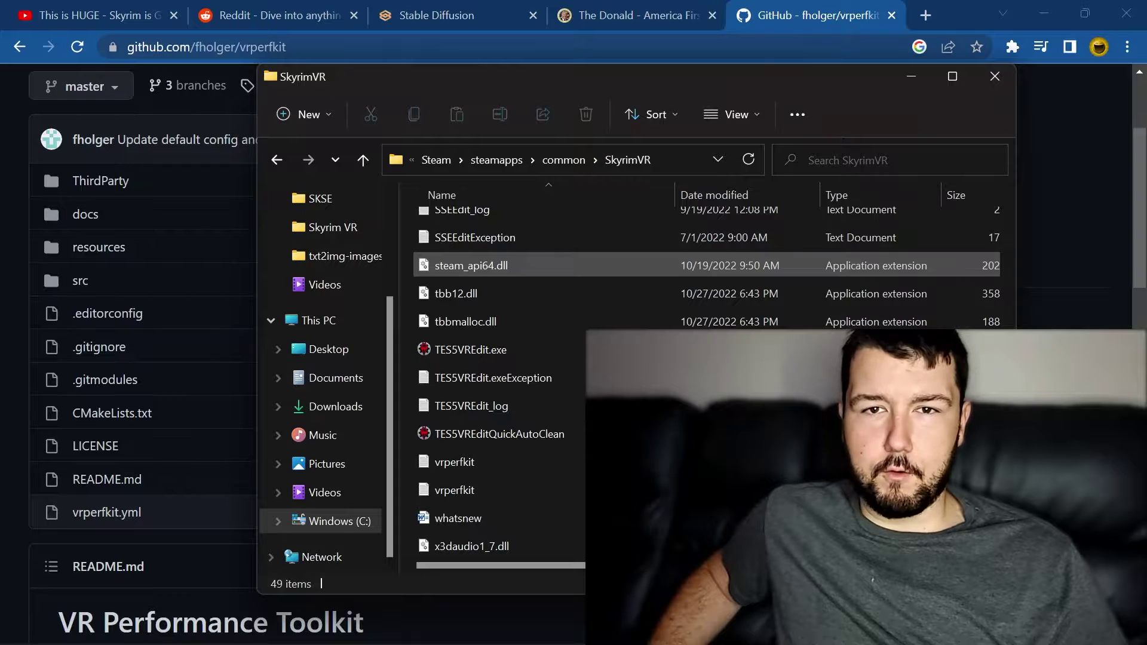
Step: Open the vrperfkit config file from the SkyrimVR folder in Notepad
{"action": "scroll", "coordinate": [538, 275], "scroll_direction": "up", "scroll_amount": 3}
{"action": "scroll", "coordinate": [538, 275], "scroll_direction": "down", "scroll_amount": 1}
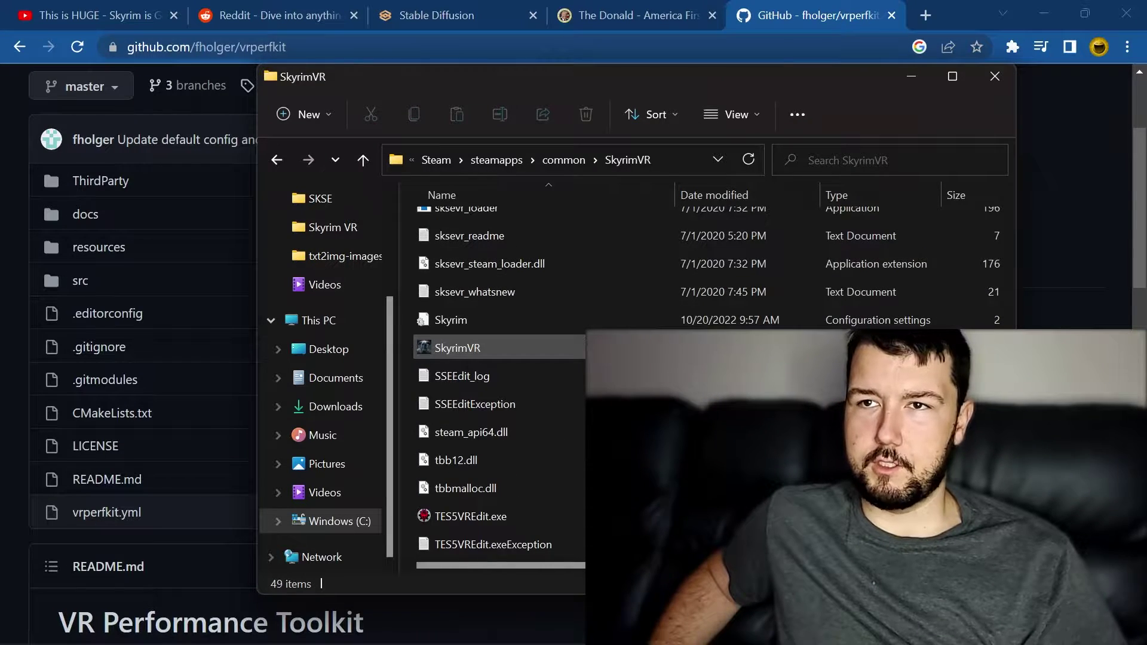
{"action": "scroll", "coordinate": [496, 383], "scroll_direction": "down", "scroll_amount": 2}
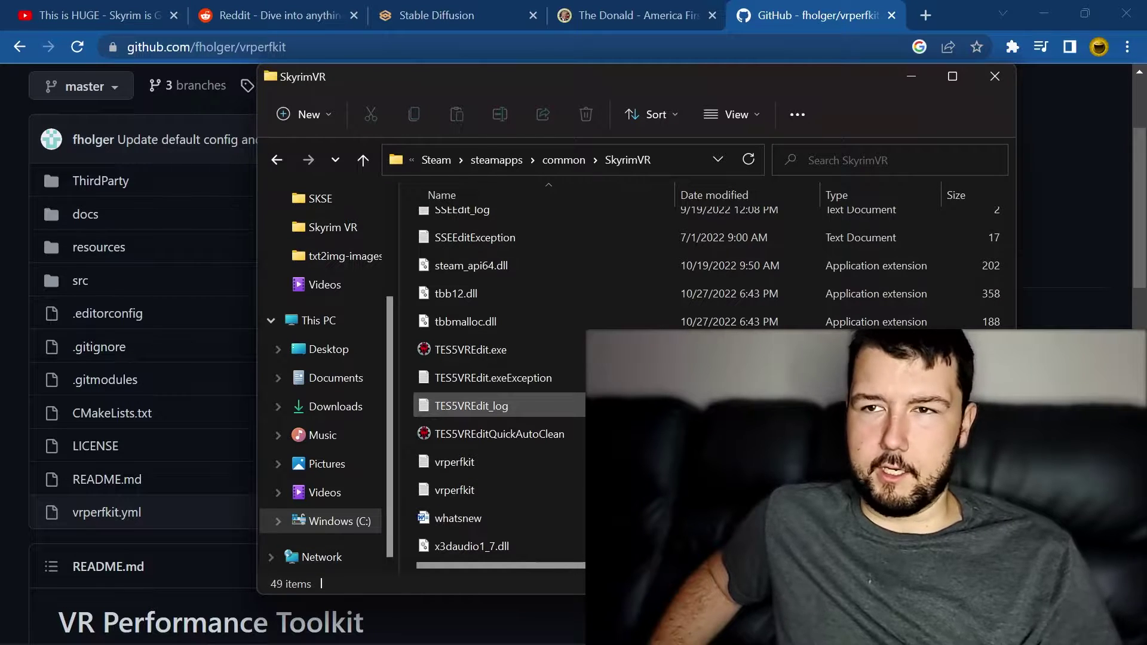
{"action": "double_click", "coordinate": [454, 490]}
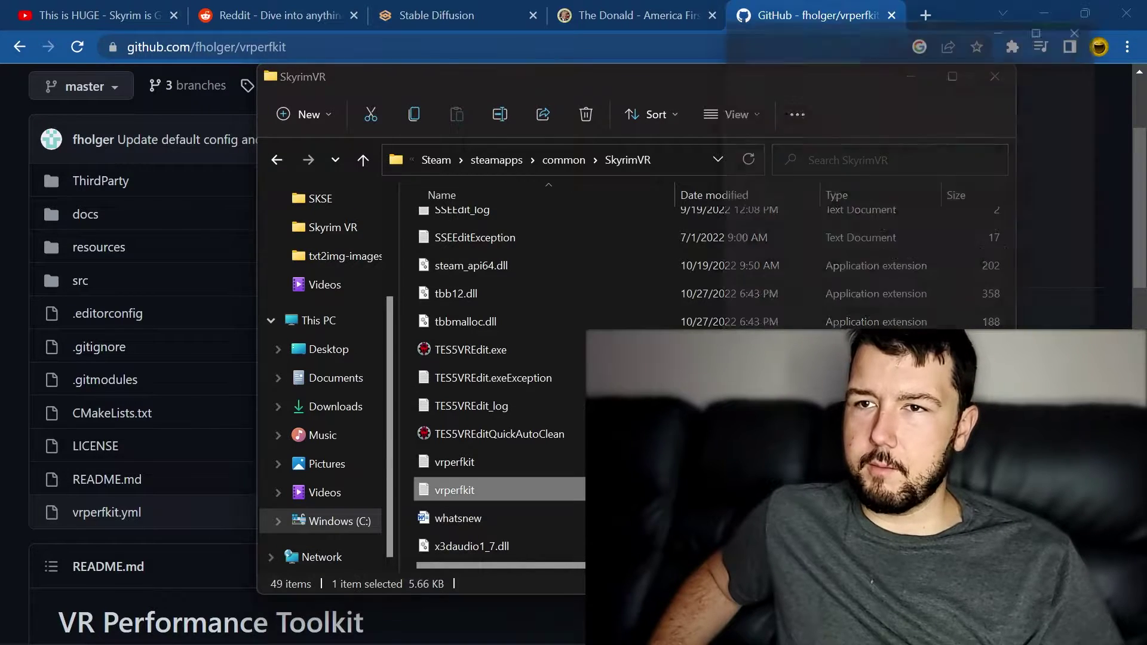
Step: Maximize the vrperfkit config and scroll down to applyMipBias and the fixedFoveated section
{"action": "key", "text": "super+Up"}
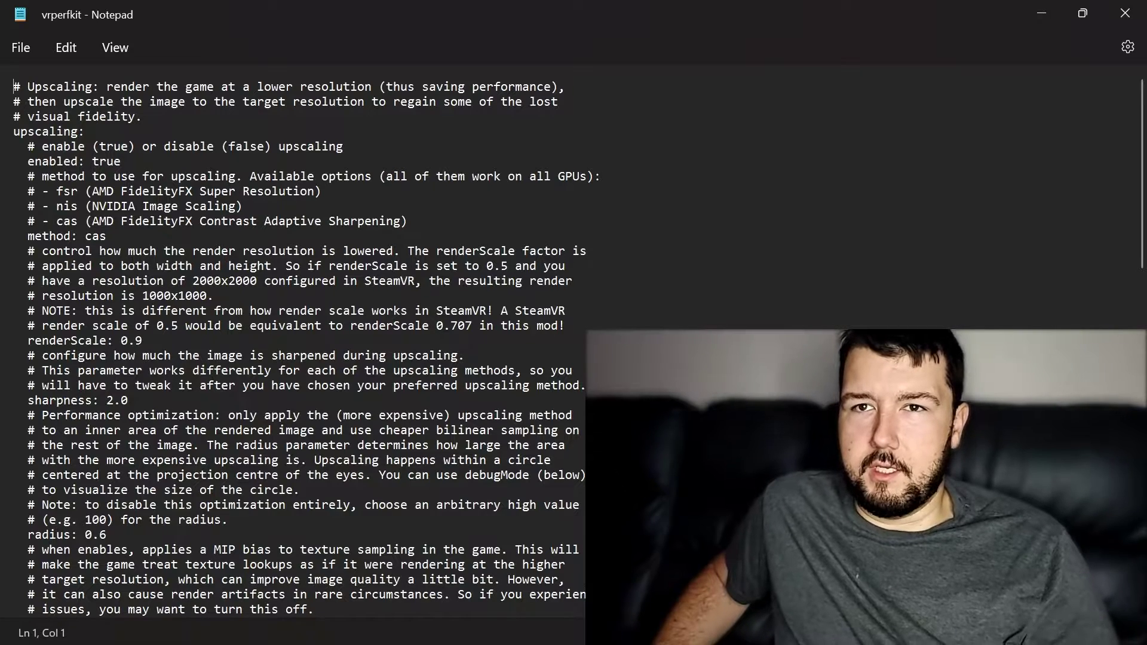
{"action": "scroll", "coordinate": [299, 341], "scroll_direction": "down", "scroll_amount": 2}
{"action": "scroll", "coordinate": [299, 341], "scroll_direction": "down", "scroll_amount": 3}
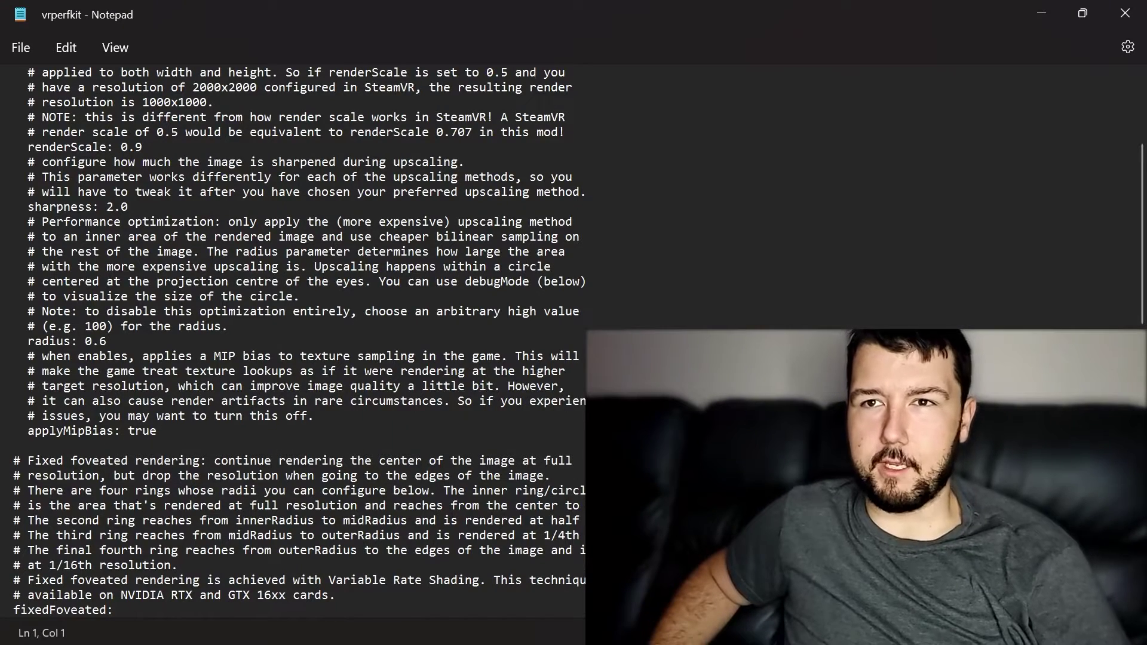
{"action": "scroll", "coordinate": [293, 341], "scroll_direction": "up", "scroll_amount": 5}
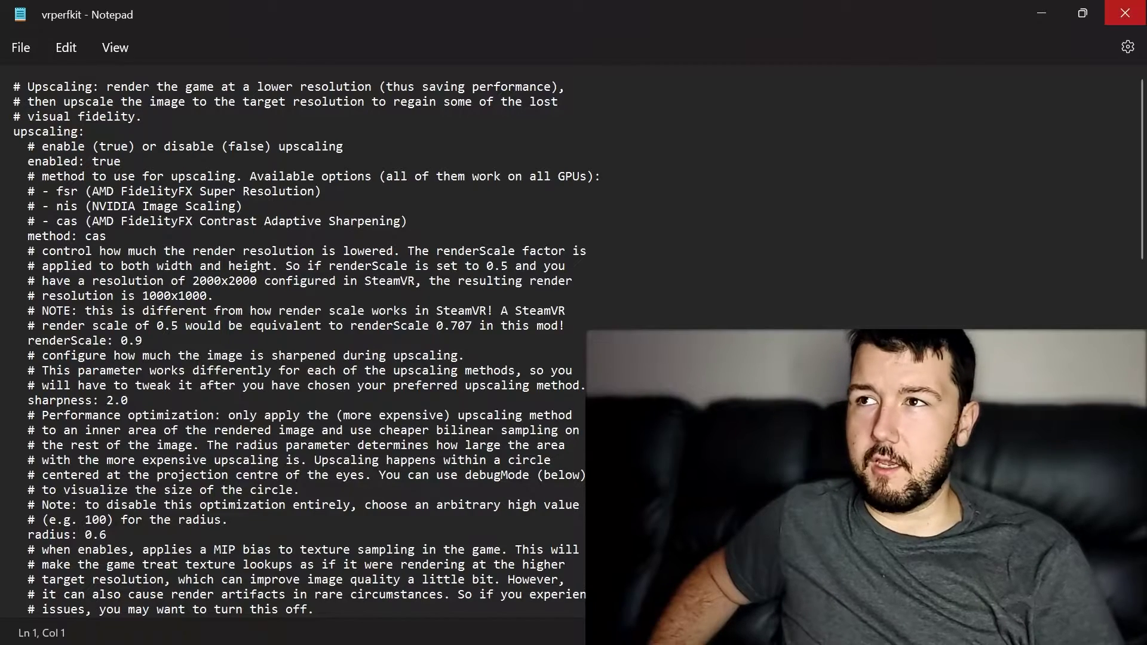
Step: Close the vrperfkit config in Notepad and minimize the SkyrimVR folder and GitHub browser
{"action": "left_click", "coordinate": [1125, 13]}
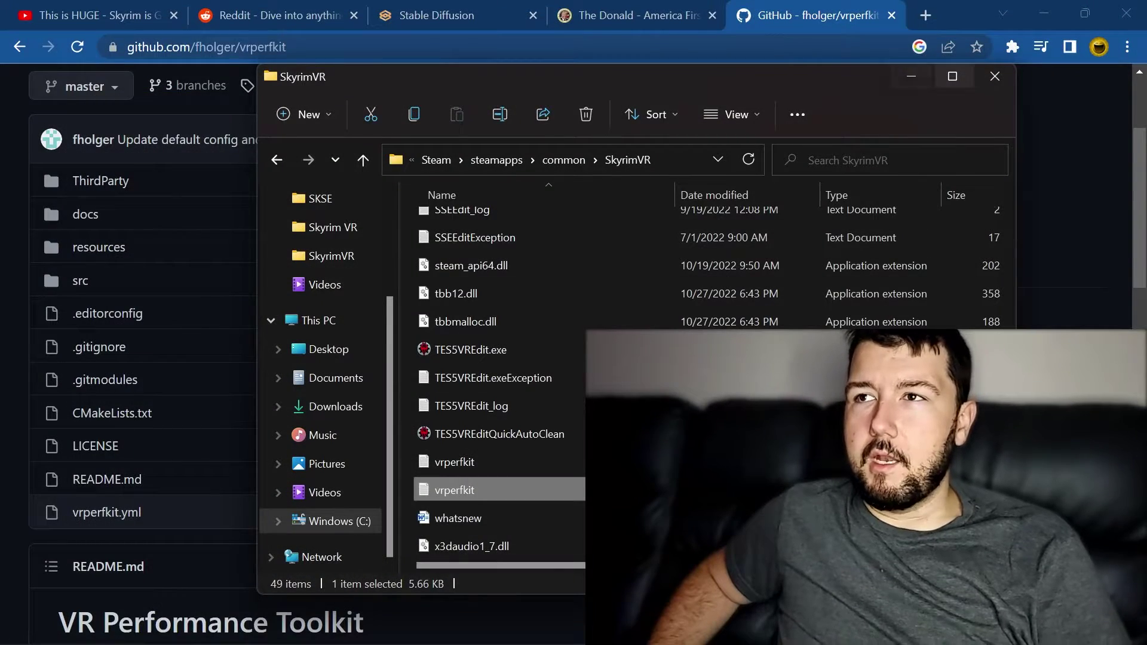
{"action": "left_click", "coordinate": [1016, 18]}
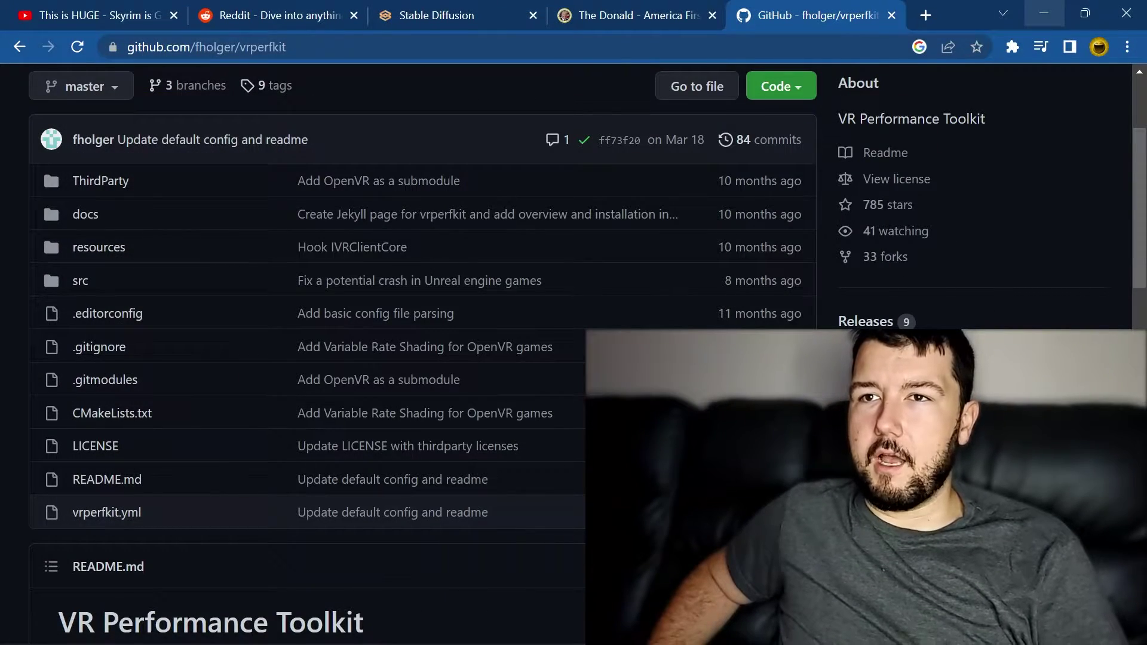
{"action": "left_click", "coordinate": [1044, 14]}
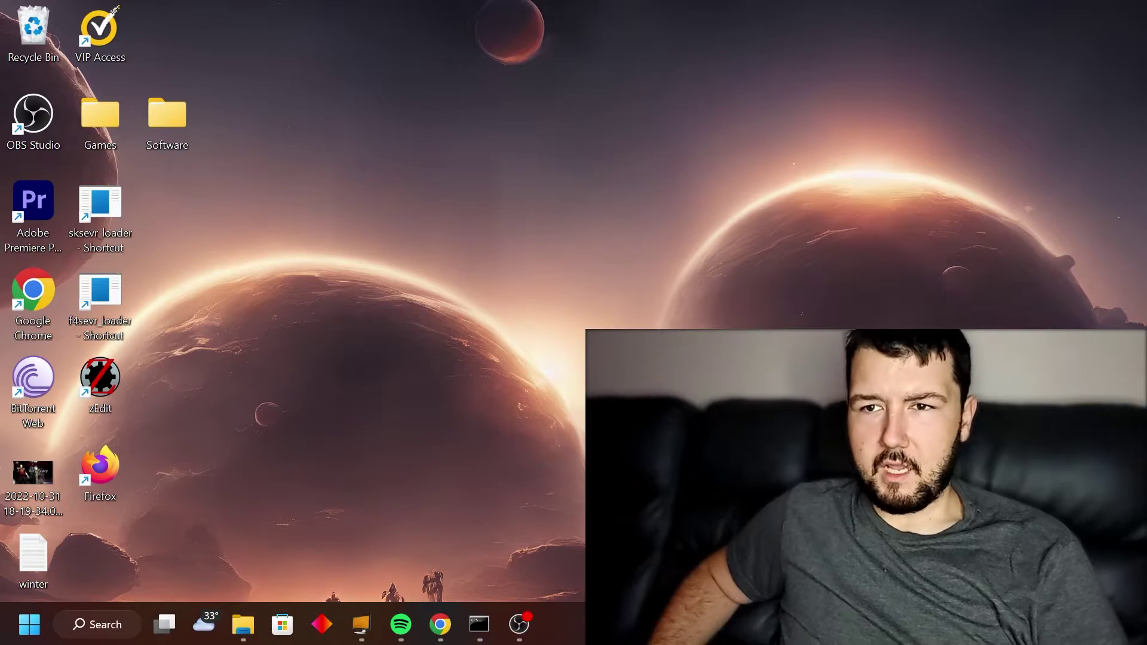
Step: Close the stable-diffusion command window and the Chrome browser
{"action": "mouse_move", "coordinate": [441, 625]}
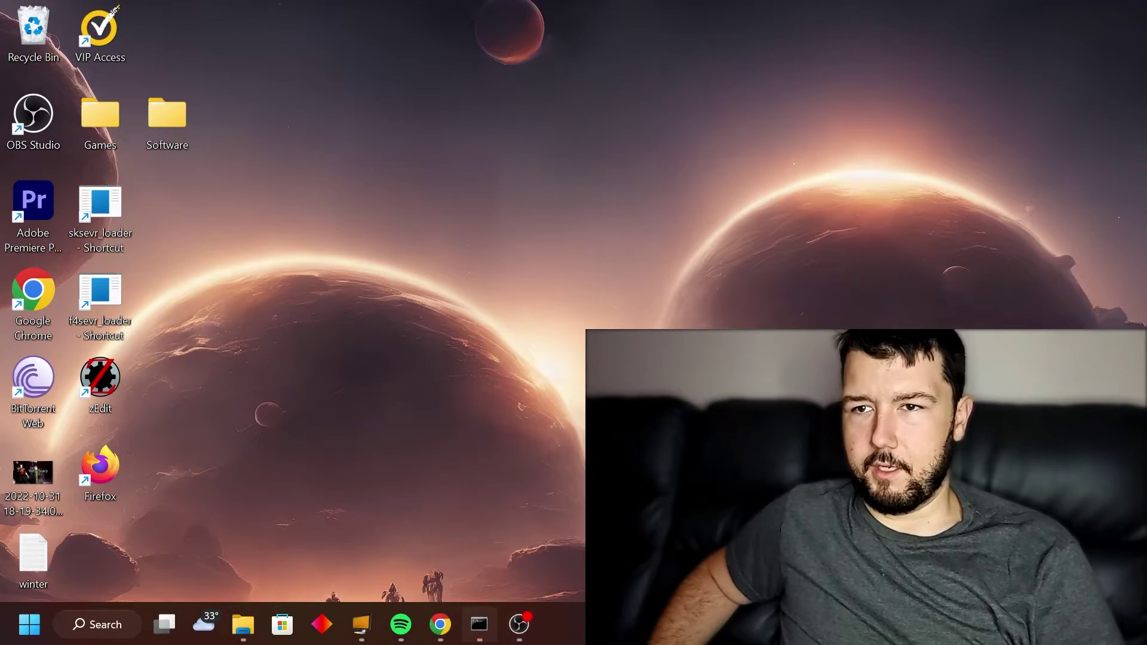
{"action": "left_click", "coordinate": [479, 624]}
{"action": "left_click", "coordinate": [903, 128]}
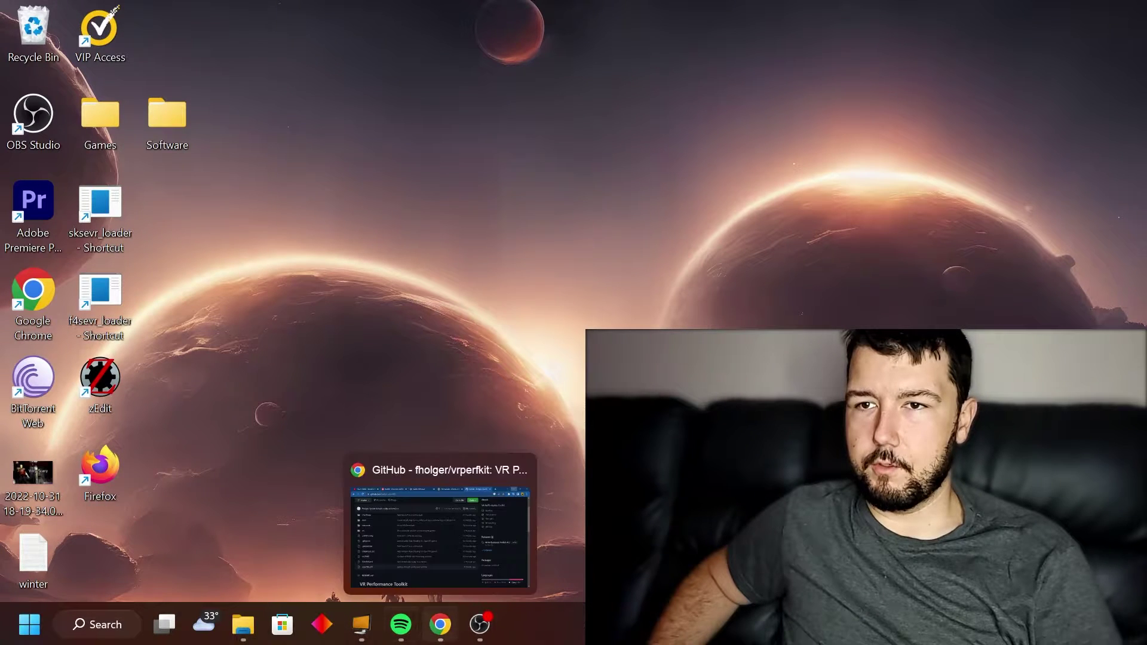
{"action": "left_click", "coordinate": [440, 624]}
{"action": "right_click", "coordinate": [441, 624]}
{"action": "key", "text": "Escape"}
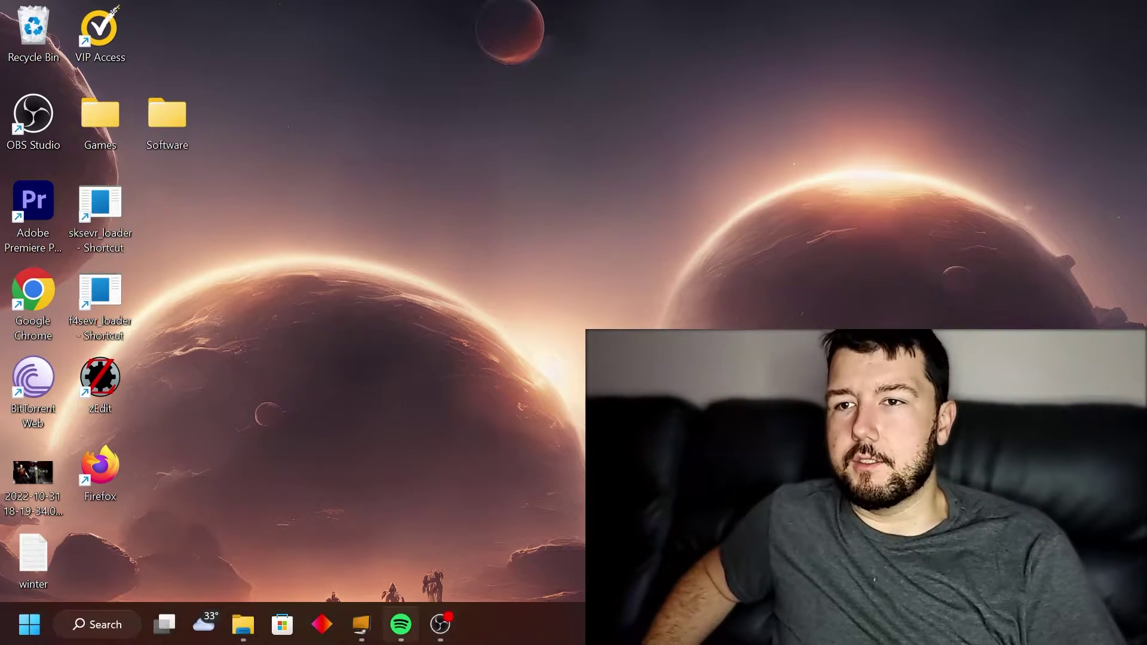
Step: Go to Documents\my games\Skyrim VR and open SkyrimPrefs in Notepad
{"action": "left_click", "coordinate": [244, 625]}
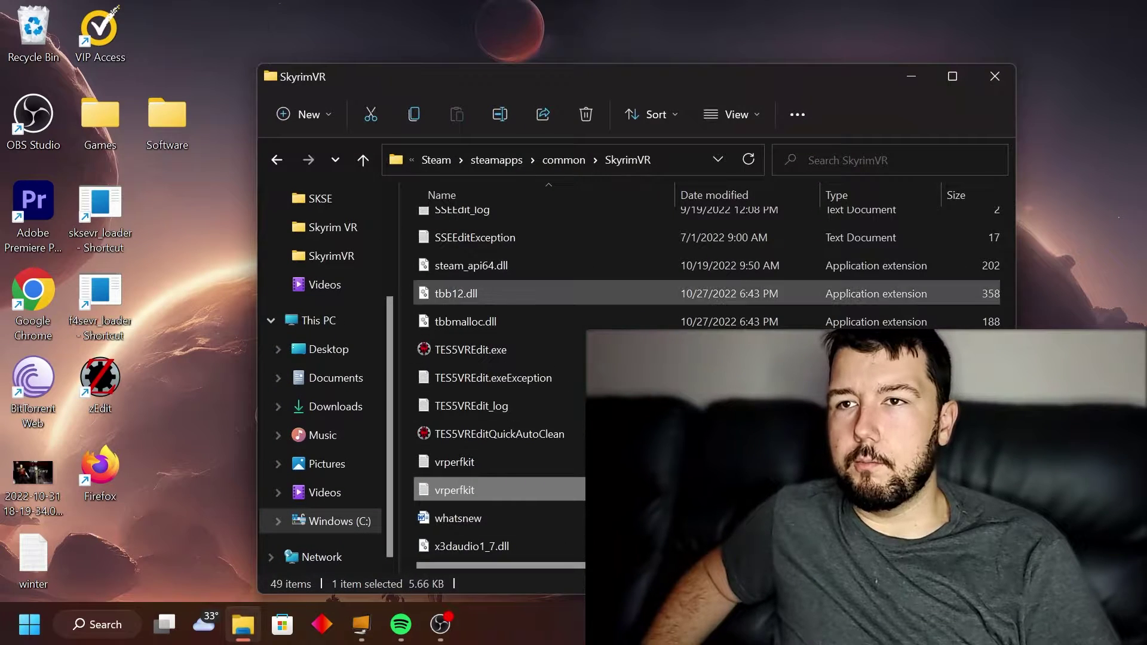
{"action": "left_click", "coordinate": [332, 255]}
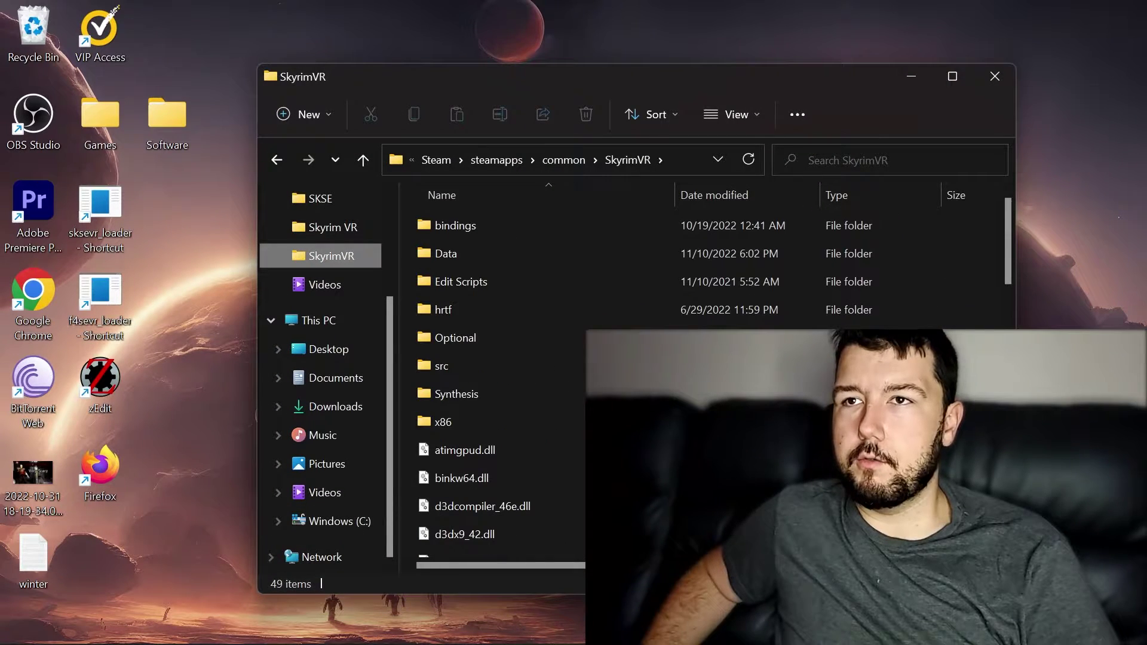
{"action": "left_click", "coordinate": [333, 227]}
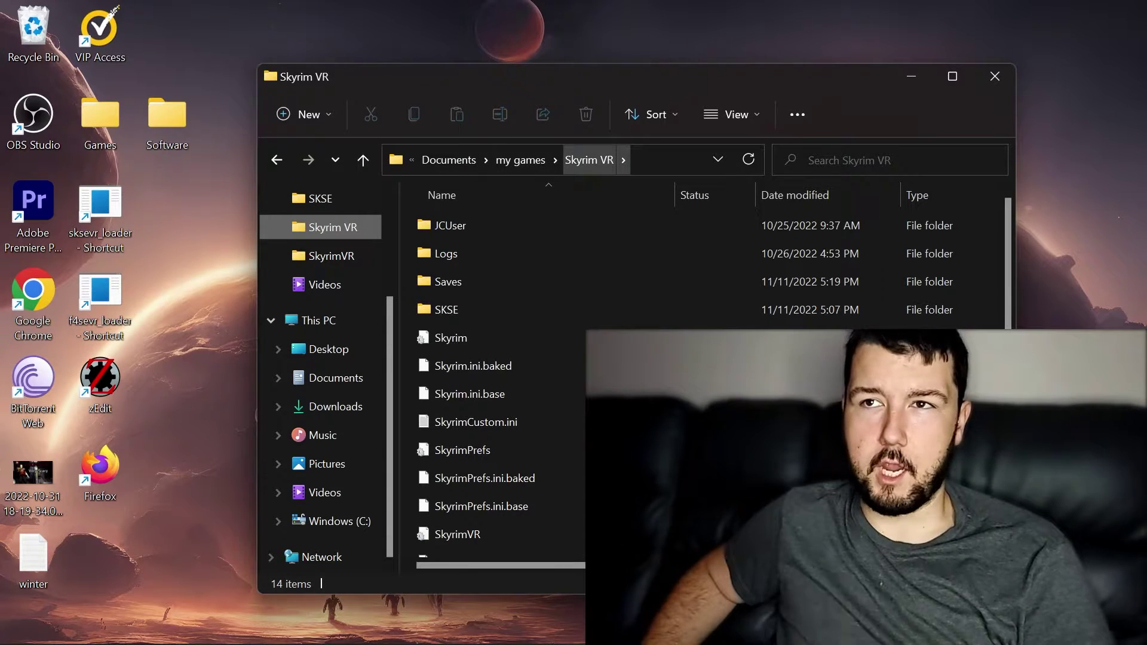
{"action": "scroll", "coordinate": [496, 347], "scroll_direction": "down", "scroll_amount": 1}
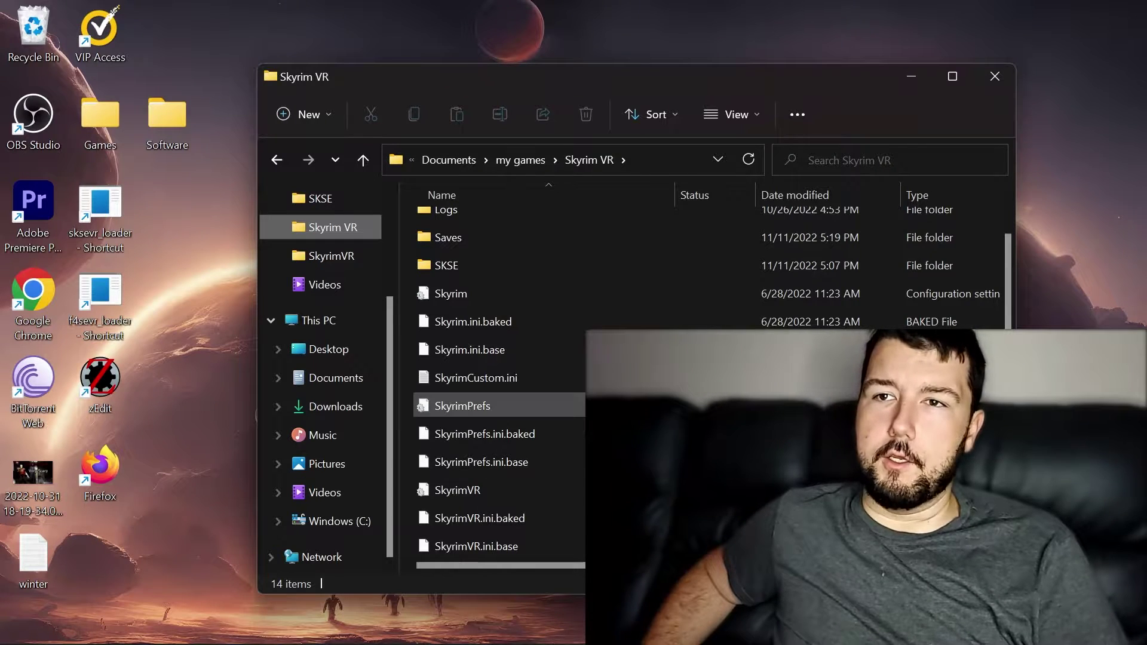
{"action": "double_click", "coordinate": [472, 406]}
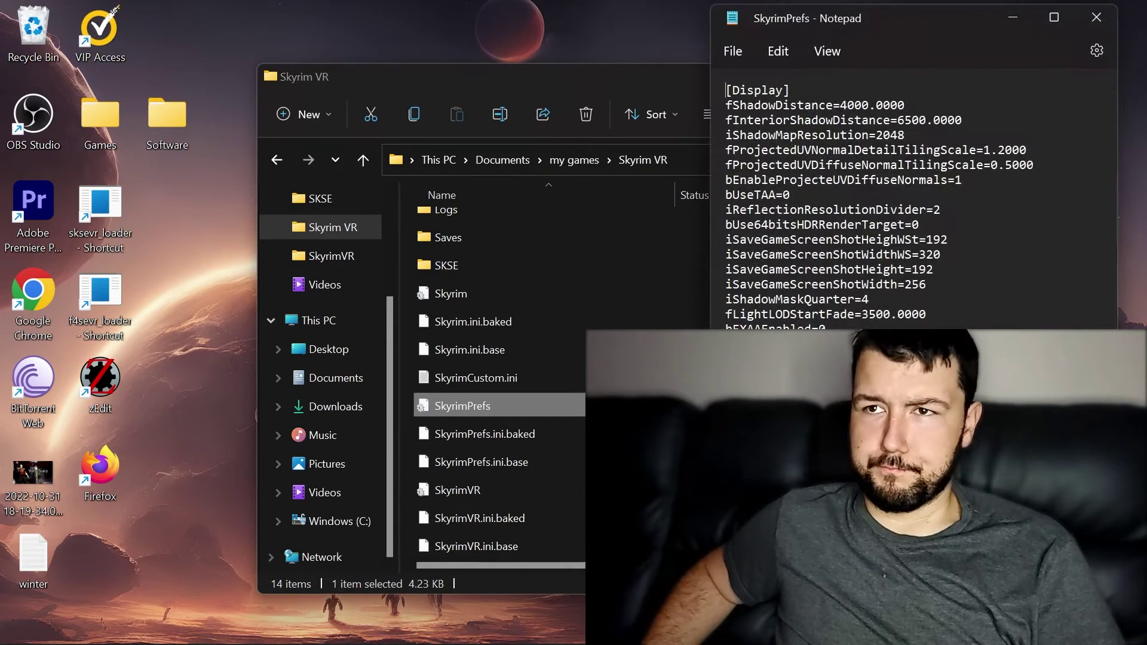
Step: Scroll SkyrimPrefs down to show bFull Screen=1 below bBorderless=0 under [Display]
{"action": "scroll", "coordinate": [897, 197], "scroll_direction": "down", "scroll_amount": 4}
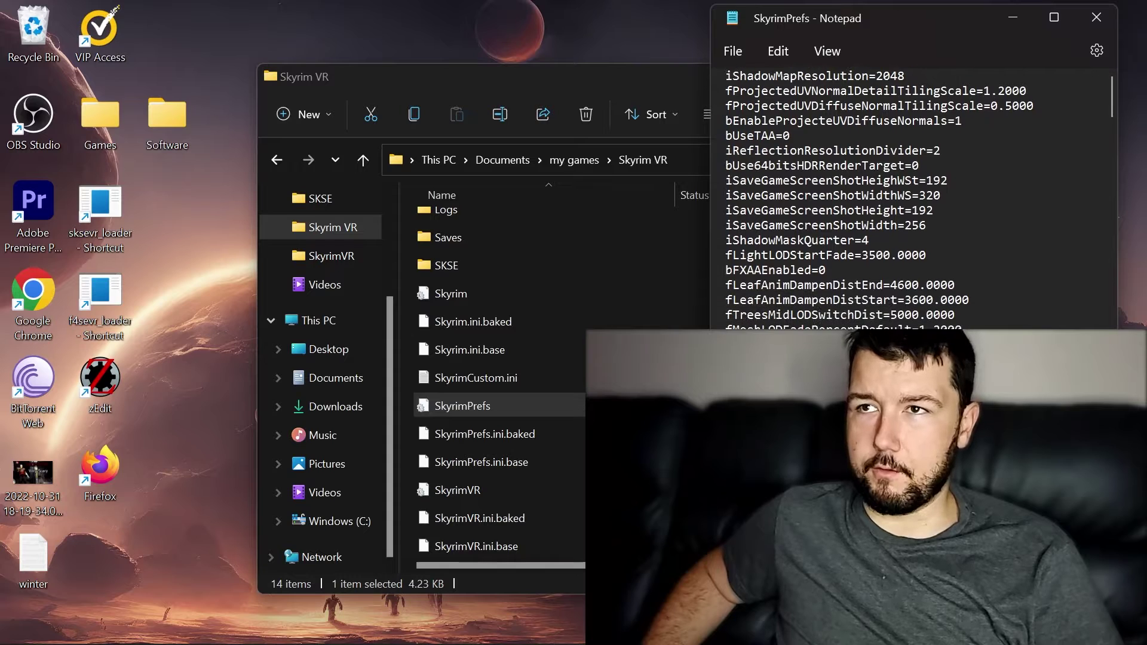
{"action": "scroll", "coordinate": [878, 197], "scroll_direction": "down", "scroll_amount": 1}
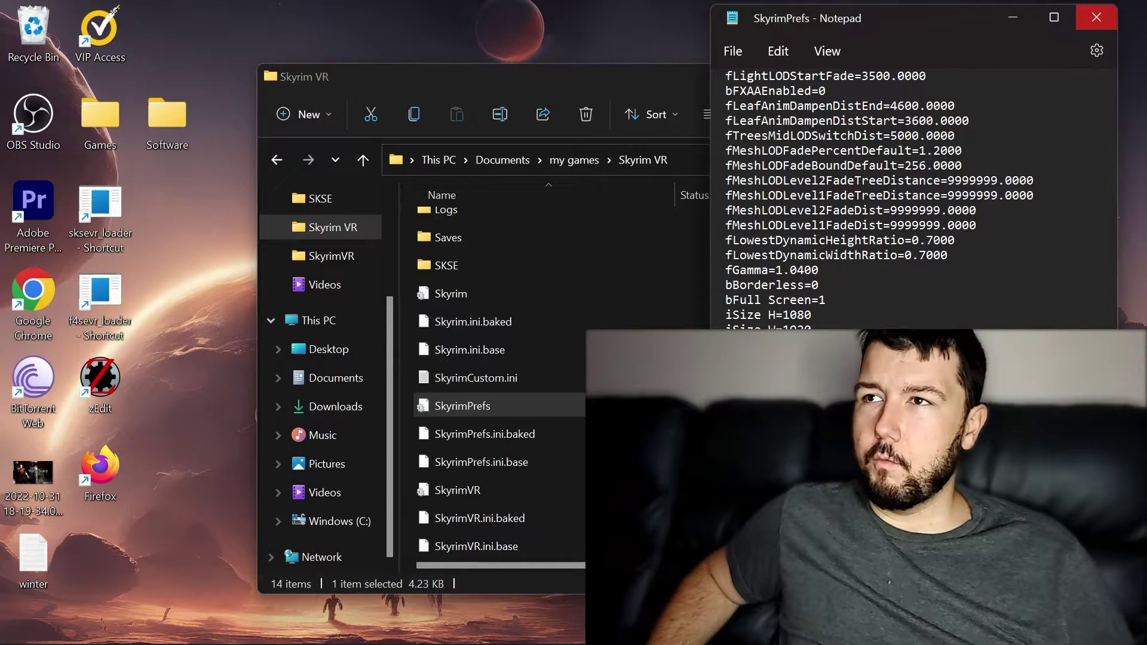
{"action": "left_click", "coordinate": [1097, 17]}
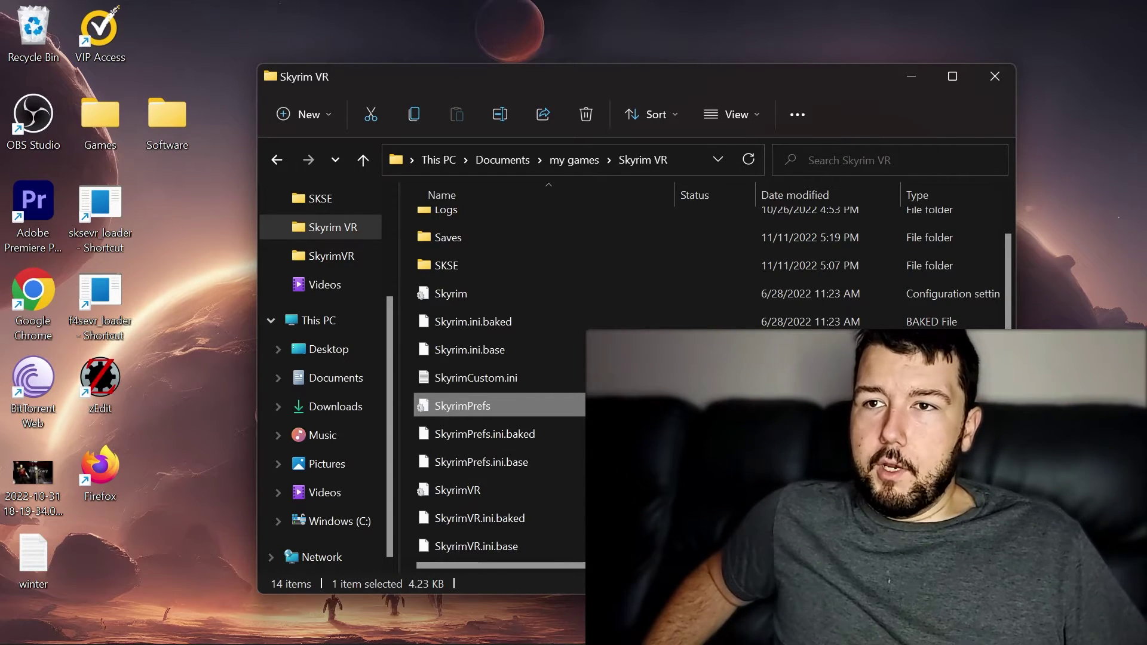
Step: Reopen the selected SkyrimPrefs file in Notepad, showing fShadowDistance=4000.0000 and iShadowMapResolution=2048
{"action": "key", "text": "Return"}
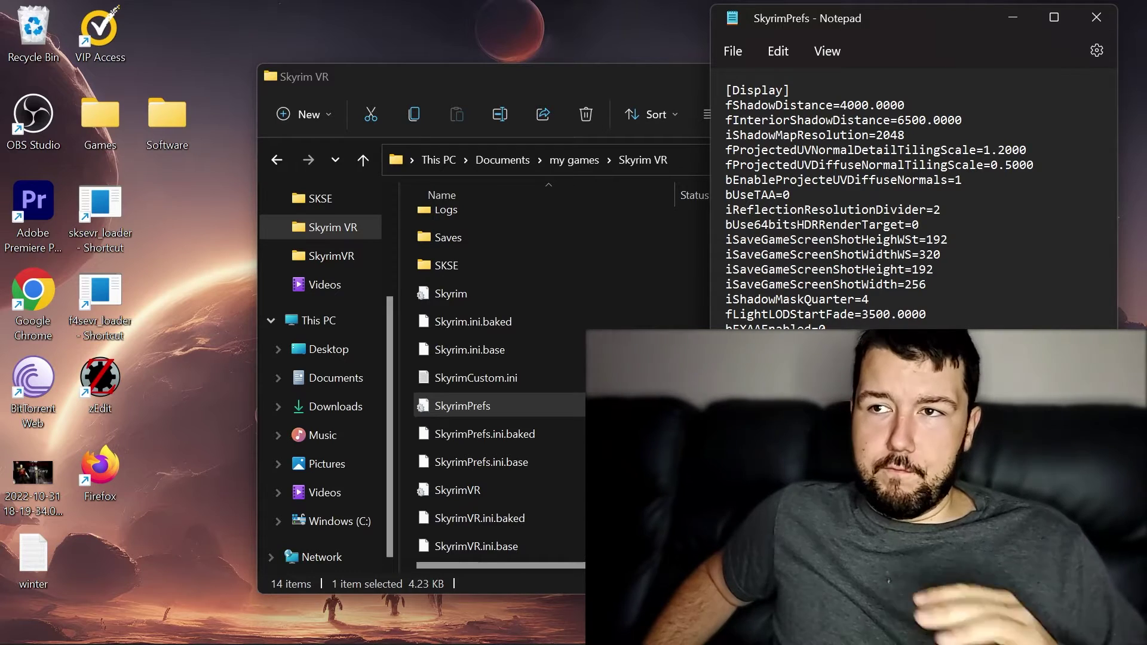
{"action": "scroll", "coordinate": [914, 198], "scroll_direction": "down", "scroll_amount": 3}
{"action": "scroll", "coordinate": [914, 197], "scroll_direction": "down", "scroll_amount": 3}
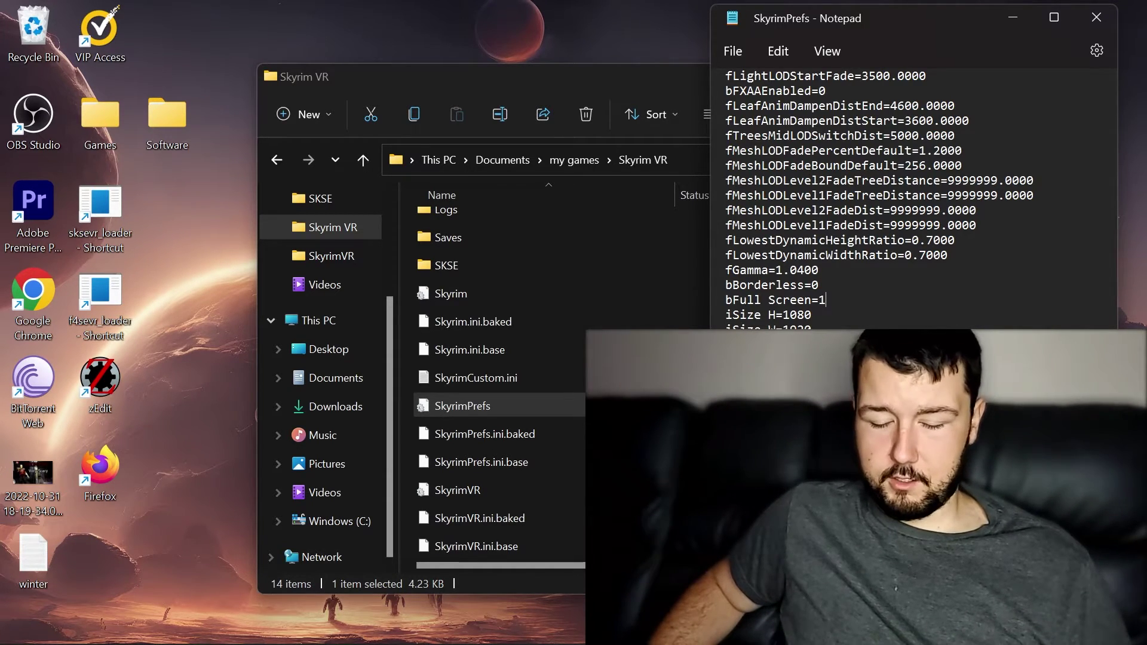
{"action": "scroll", "coordinate": [914, 198], "scroll_direction": "down", "scroll_amount": 1}
{"action": "scroll", "coordinate": [914, 197], "scroll_direction": "up", "scroll_amount": 1}
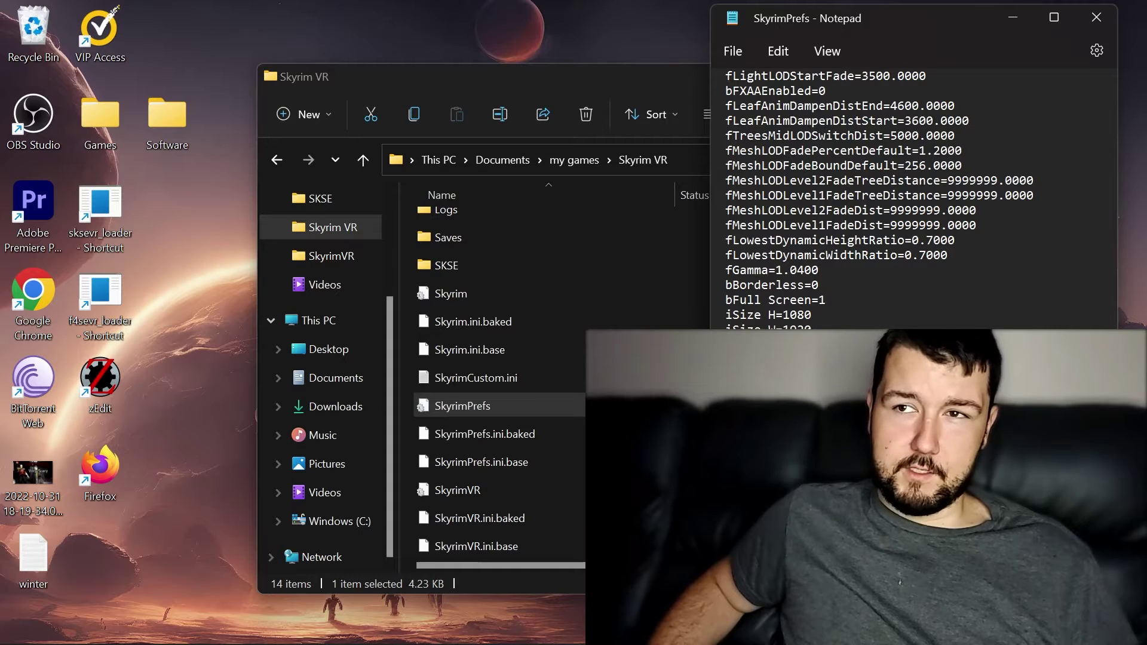
{"action": "scroll", "coordinate": [878, 197], "scroll_direction": "up", "scroll_amount": 6}
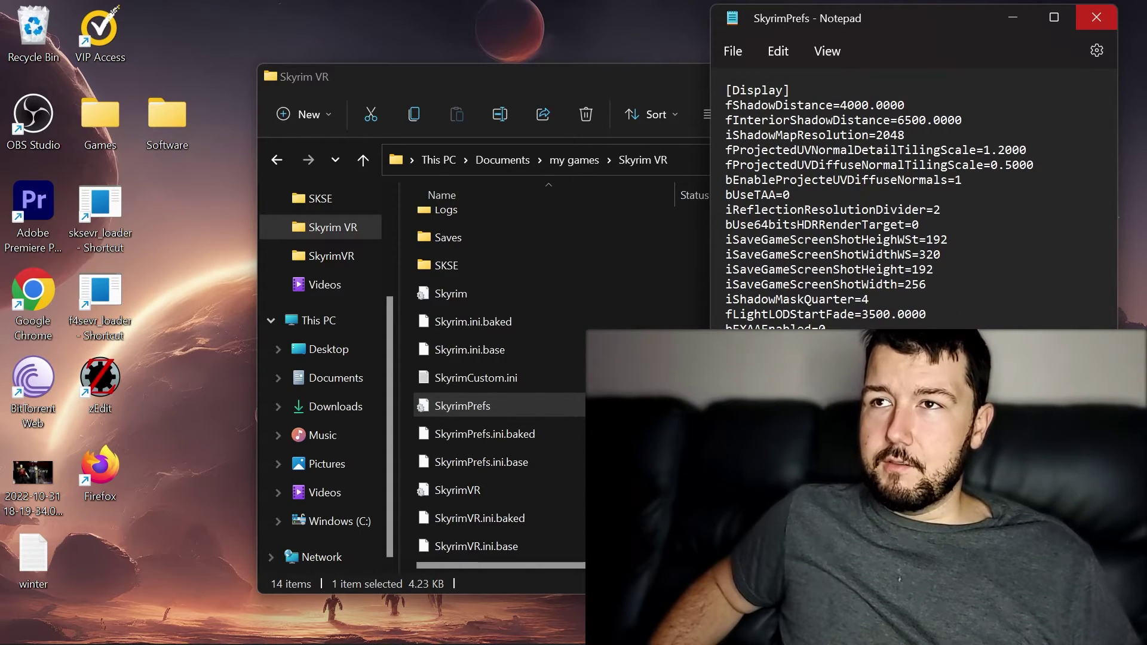
{"action": "scroll", "coordinate": [879, 197], "scroll_direction": "down", "scroll_amount": 5}
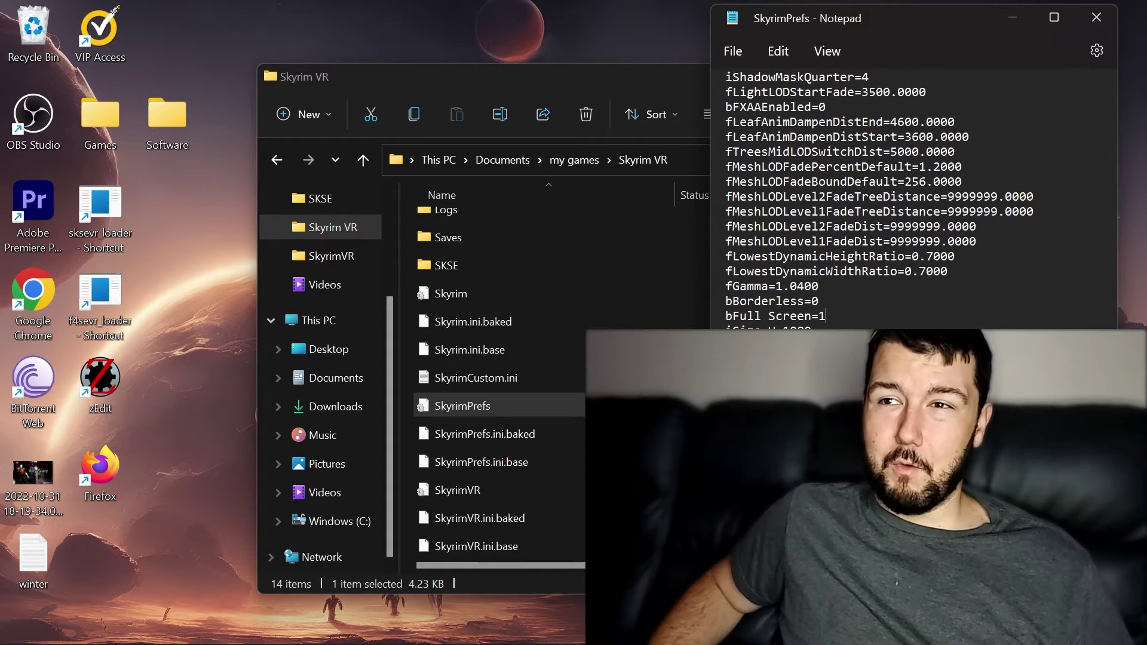
{"action": "scroll", "coordinate": [879, 197], "scroll_direction": "down", "scroll_amount": 2}
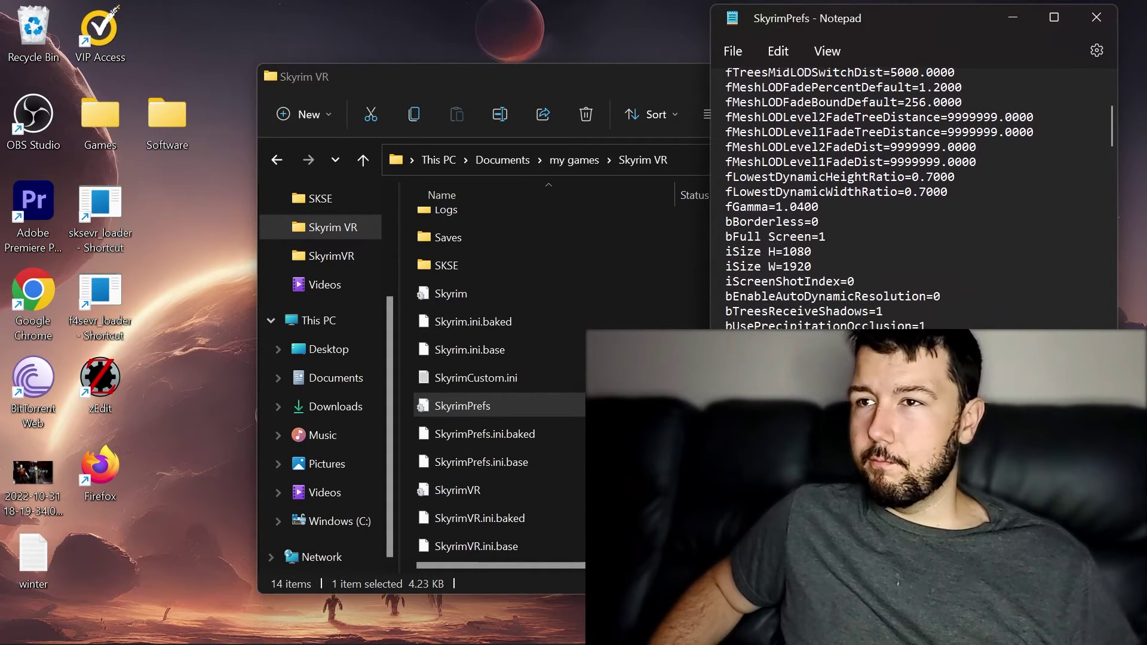
{"action": "scroll", "coordinate": [878, 197], "scroll_direction": "down", "scroll_amount": 3}
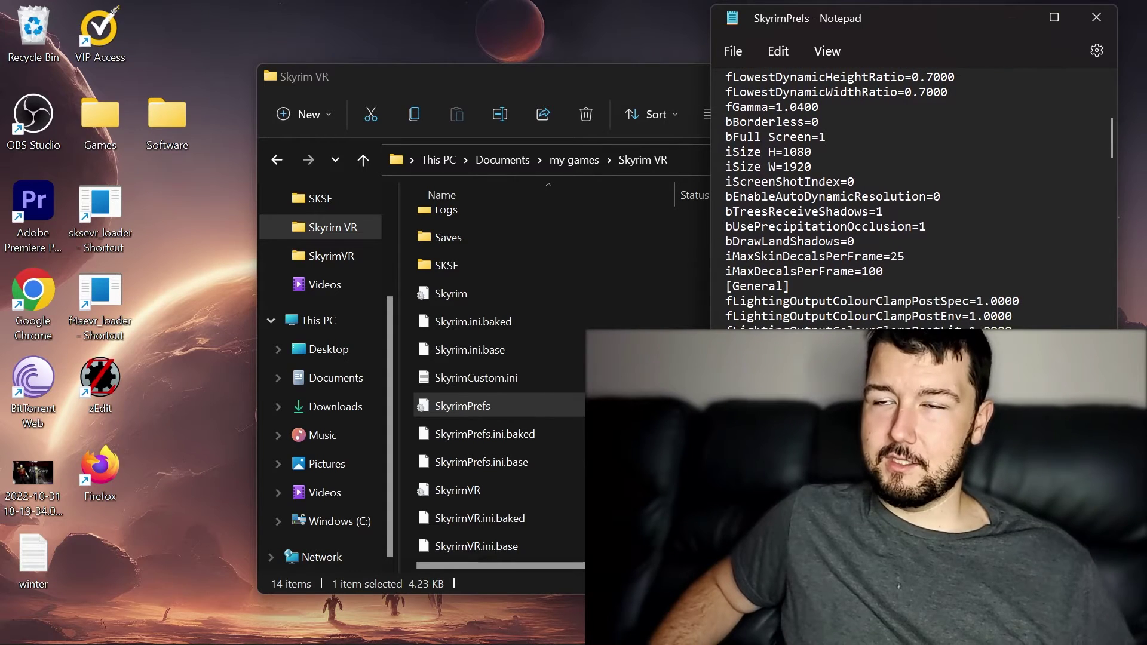
{"action": "scroll", "coordinate": [879, 197], "scroll_direction": "down", "scroll_amount": 1}
{"action": "scroll", "coordinate": [879, 197], "scroll_direction": "down", "scroll_amount": 3}
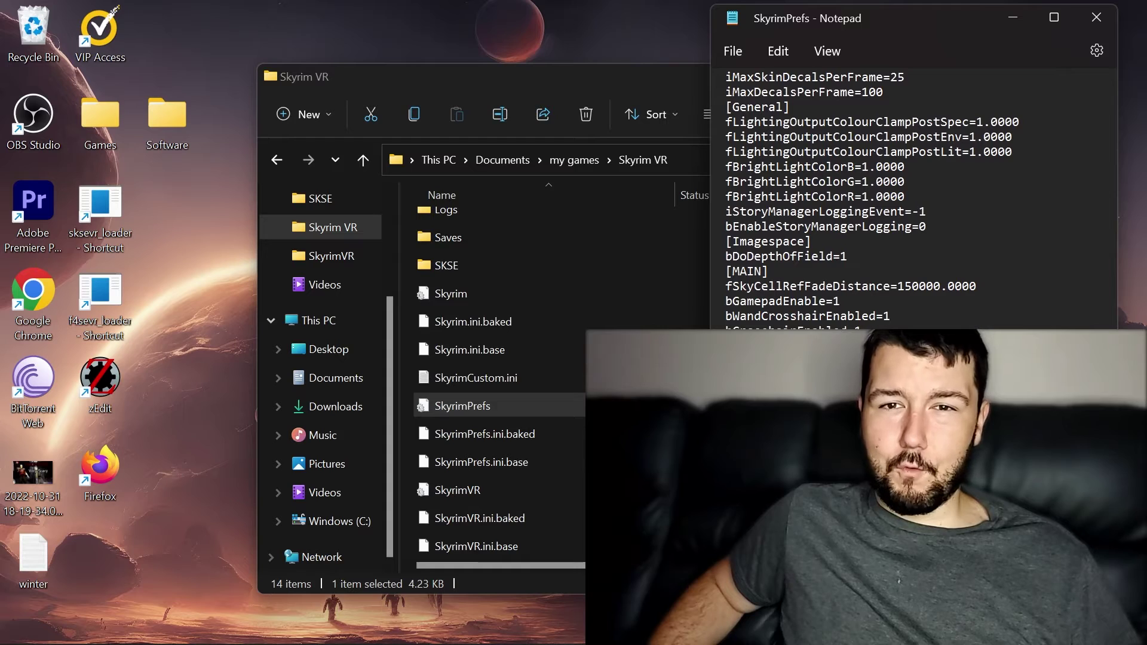
{"action": "scroll", "coordinate": [879, 197], "scroll_direction": "down", "scroll_amount": 4}
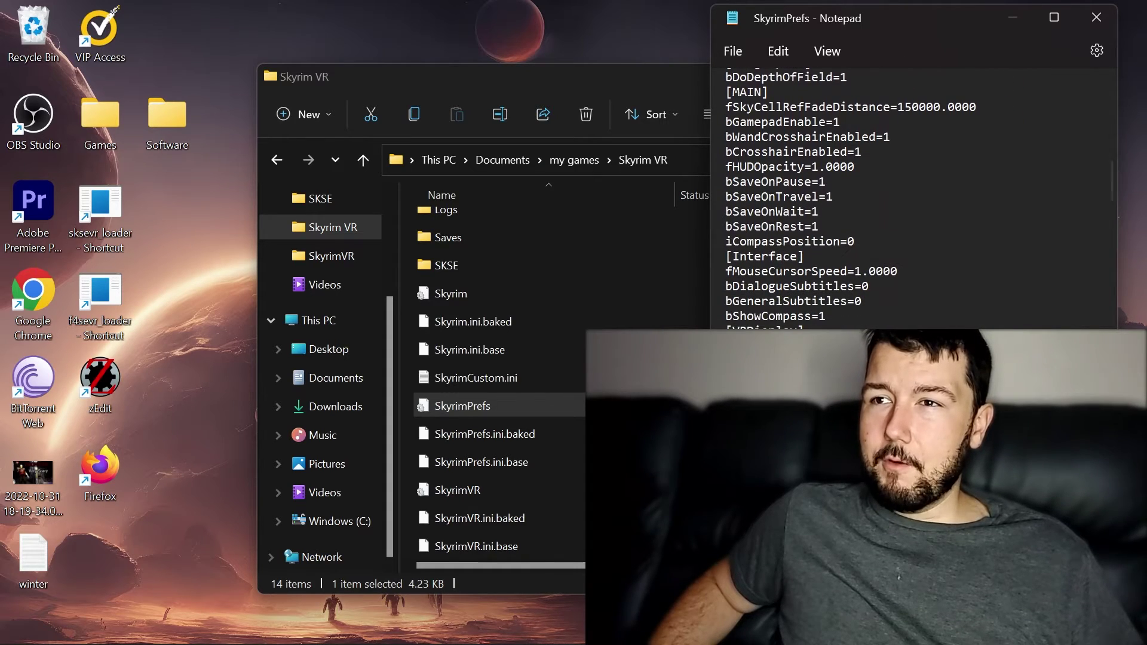
{"action": "scroll", "coordinate": [878, 198], "scroll_direction": "down", "scroll_amount": 2}
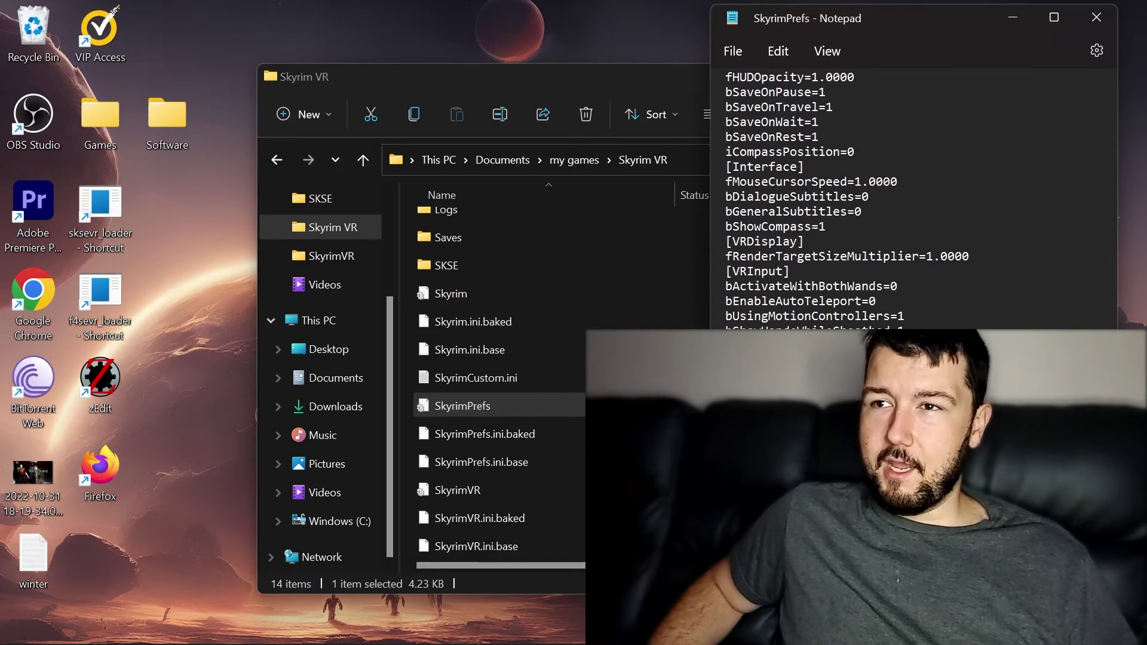
{"action": "scroll", "coordinate": [854, 197], "scroll_direction": "up", "scroll_amount": 11}
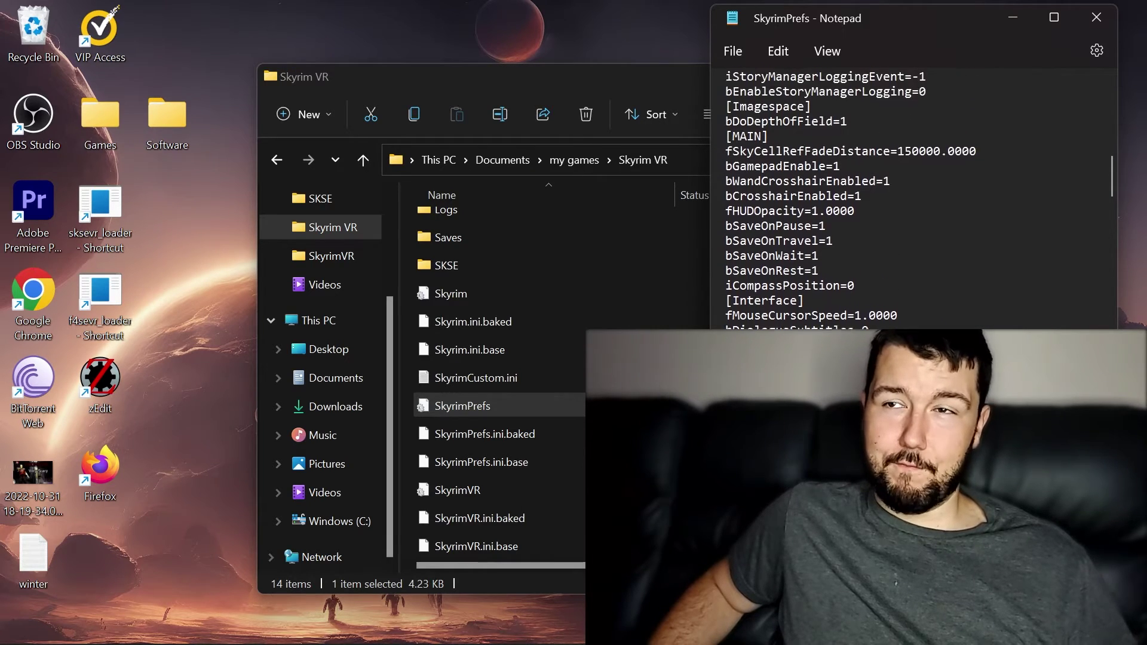
{"action": "scroll", "coordinate": [878, 197], "scroll_direction": "up", "scroll_amount": 6}
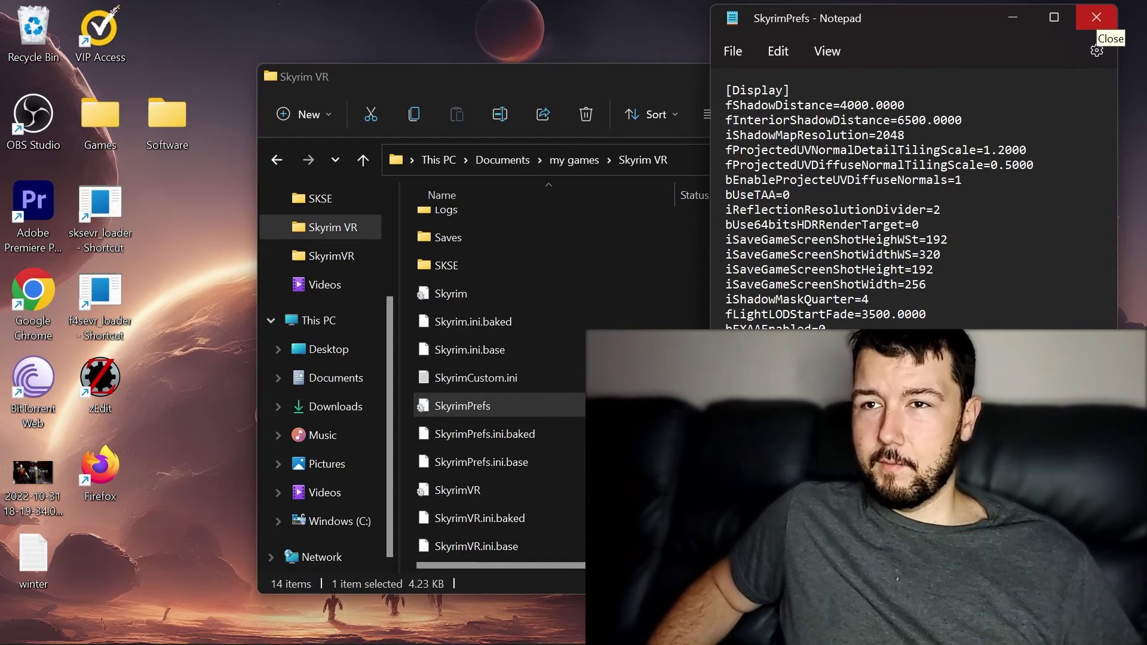
{"action": "left_click", "coordinate": [1096, 18]}
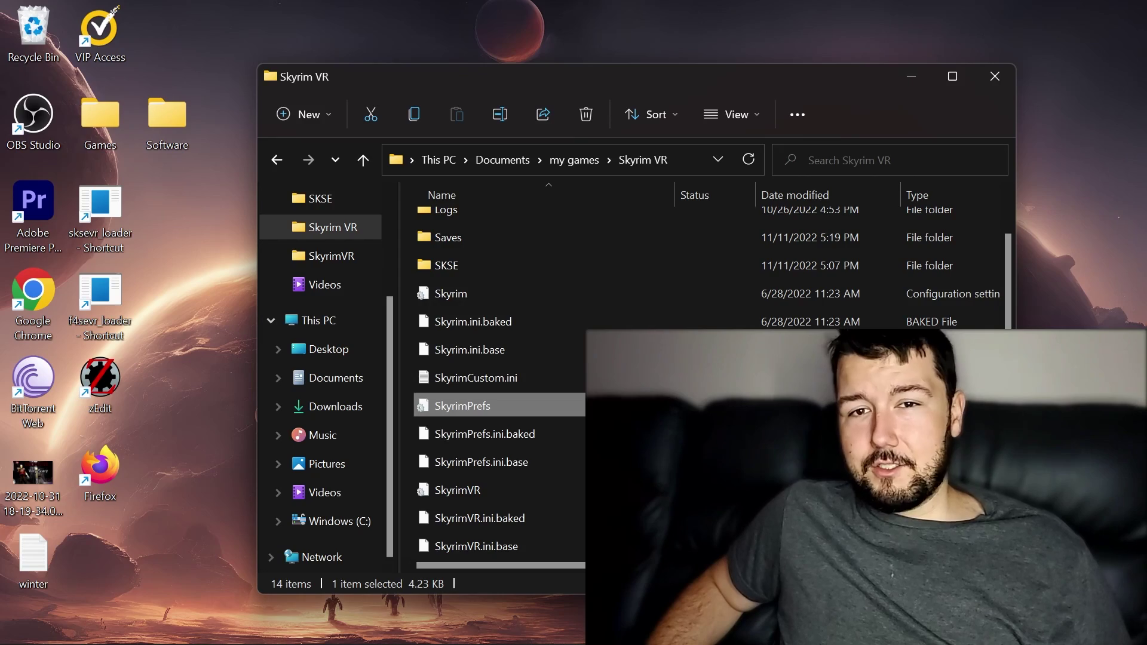
Step: Close SkyrimPrefs in Notepad, leaving the 14-item Skyrim VR folder in File Explorer
{"action": "mouse_move", "coordinate": [784, 644]}
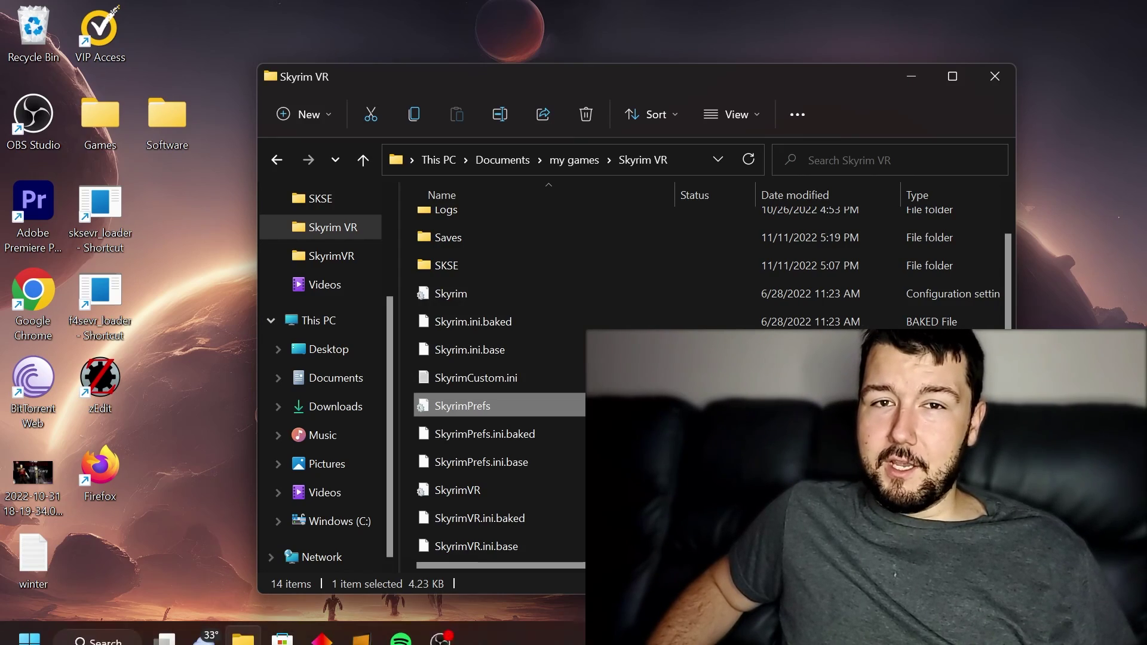